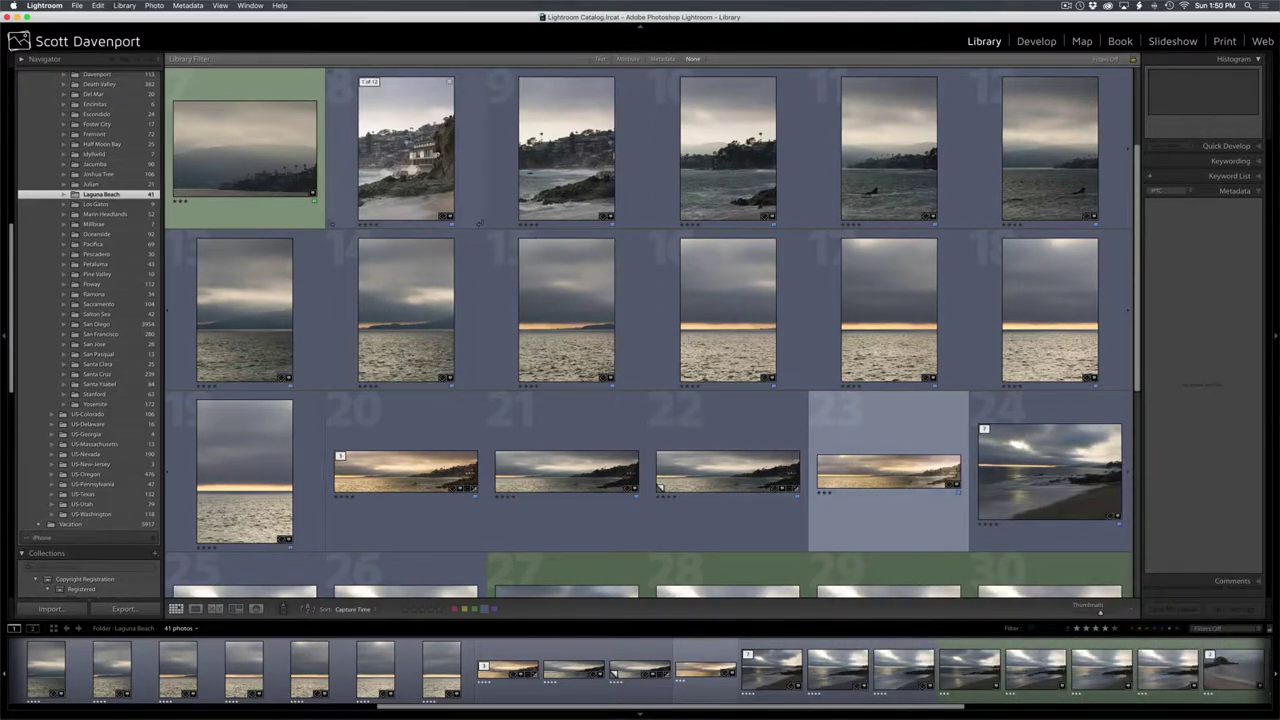
# Review frames 8–19, compare frames 17, 18 and 19, then keep only photo 8 selected
pyautogui.click(410, 171)
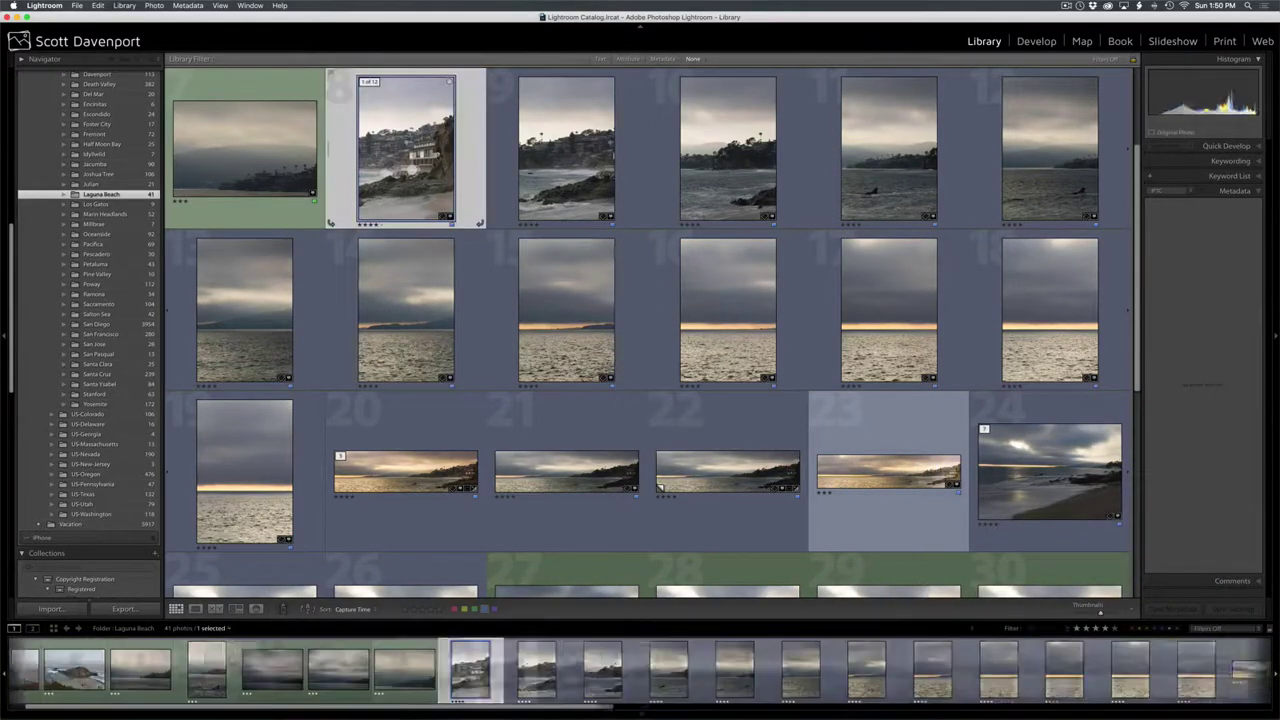
pyautogui.keyDown('shift'); pyautogui.click(262, 440); pyautogui.keyUp('shift')
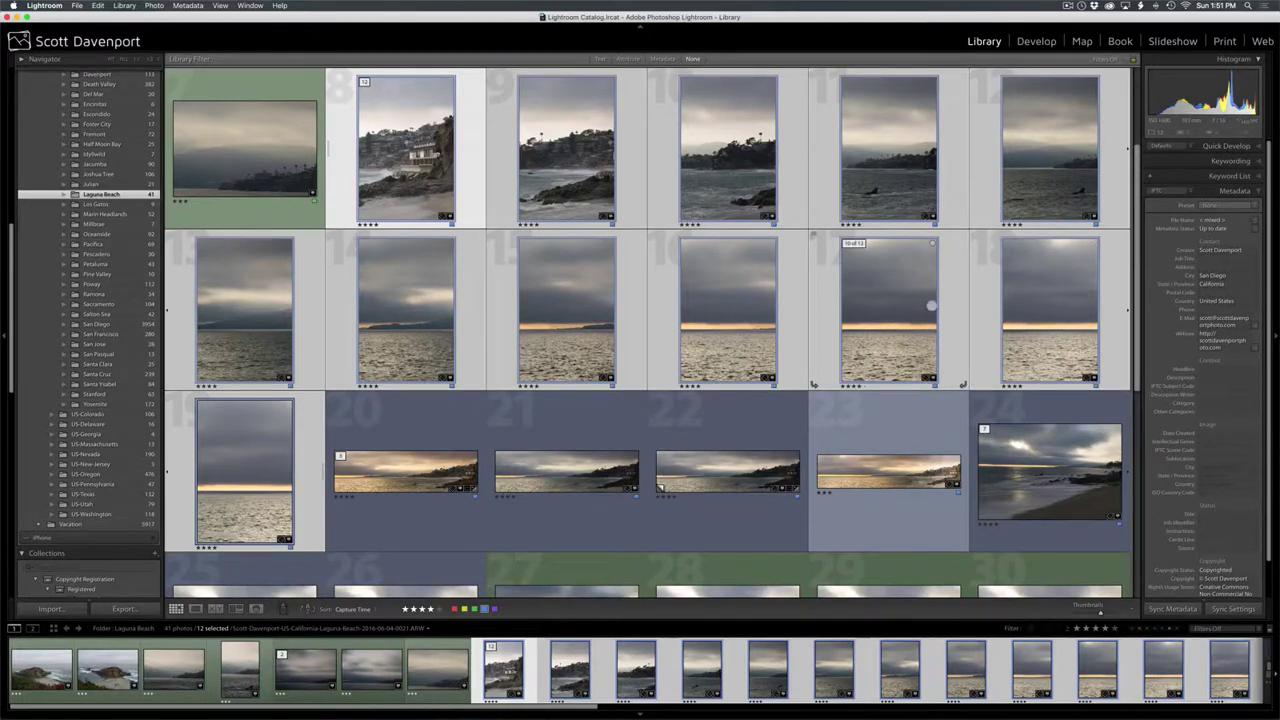
pyautogui.press('super+d')
pyautogui.click(909, 300)
pyautogui.keyDown('super'); pyautogui.click(1040, 302); pyautogui.keyUp('super')
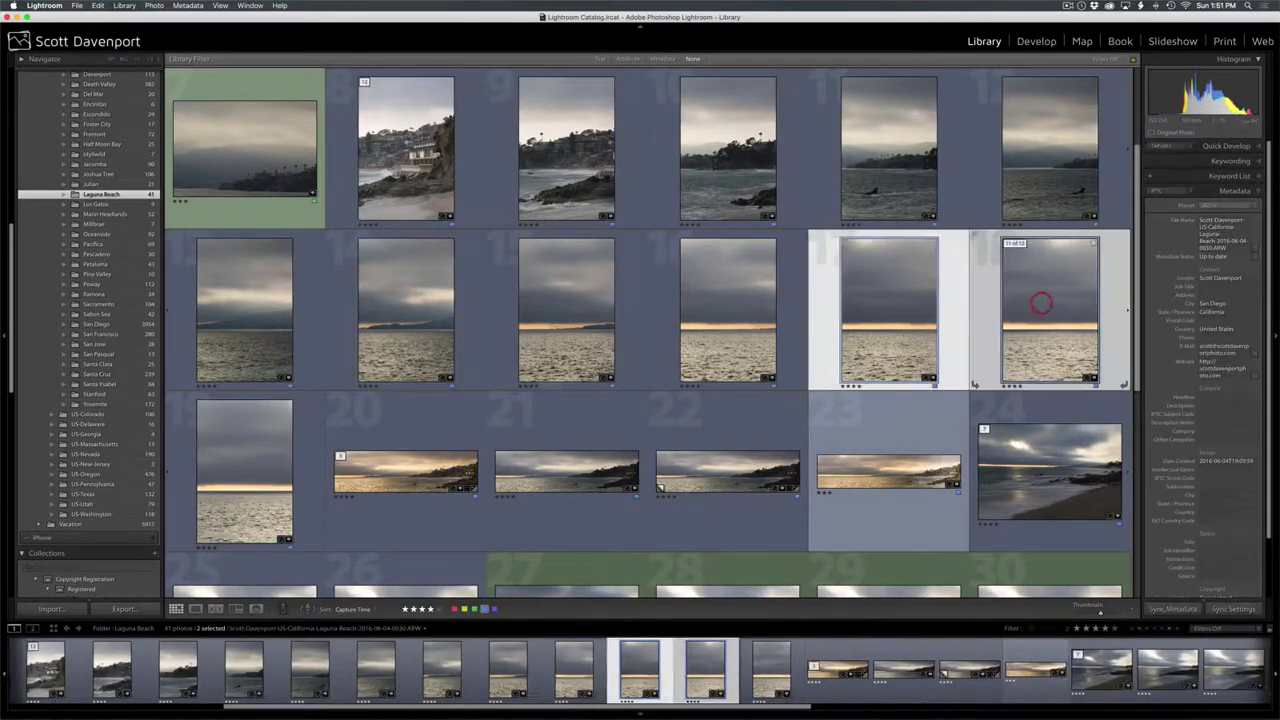
pyautogui.keyDown('super'); pyautogui.click(252, 476); pyautogui.keyUp('super')
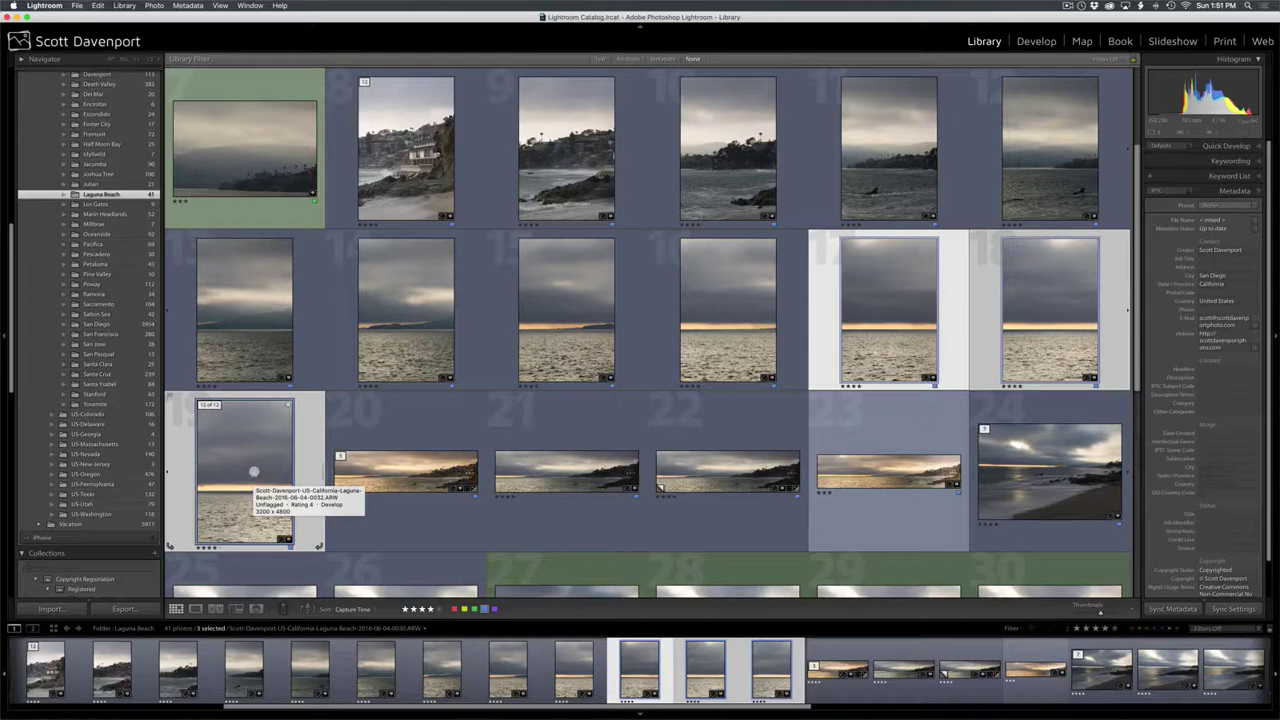
pyautogui.click(385, 145)
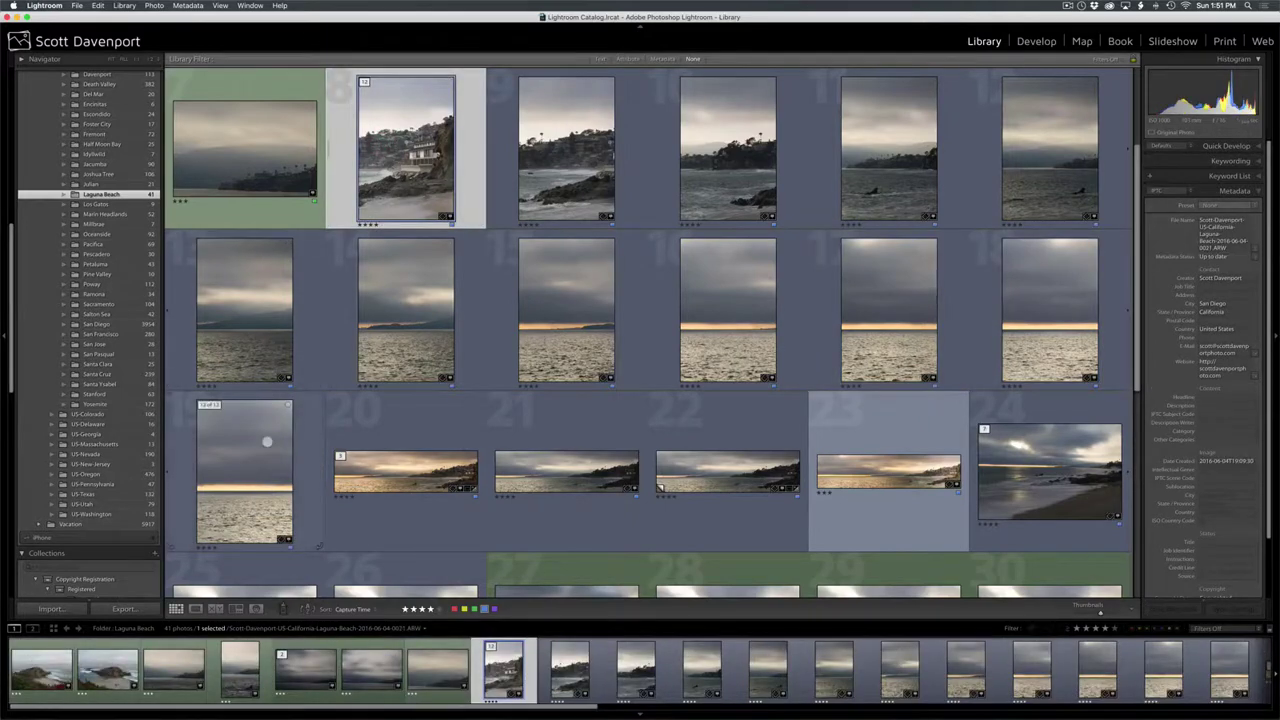
# Select frames 8–19, check Photo Merge without merging, then open panorama 22 full size
pyautogui.keyDown('shift'); pyautogui.click(268, 442); pyautogui.keyUp('shift')
pyautogui.click(158, 10)
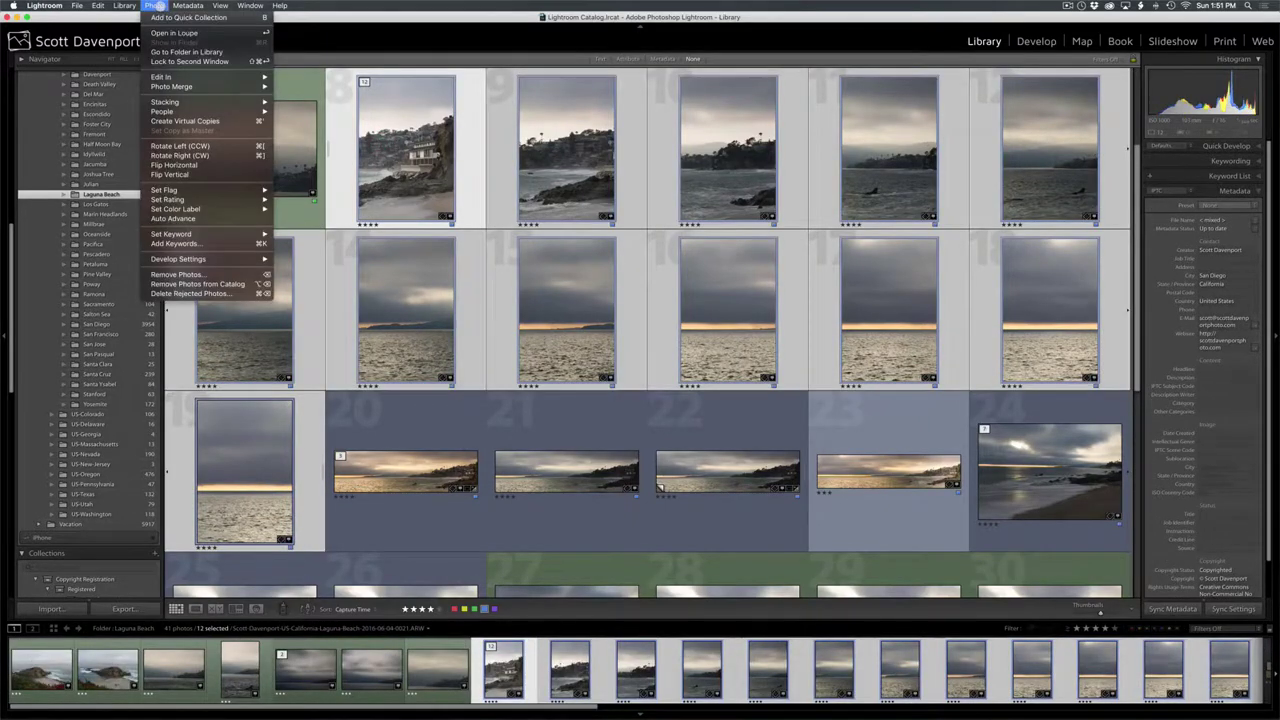
pyautogui.moveTo(216, 87)
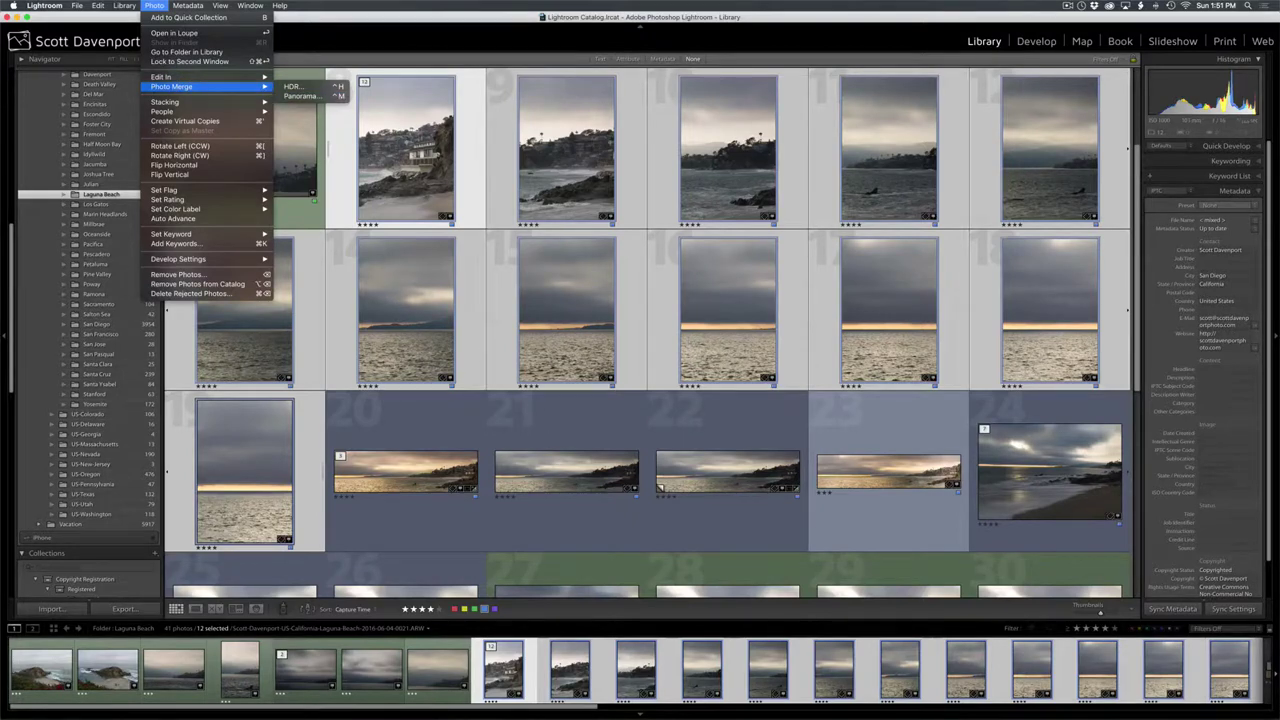
pyautogui.click(571, 526)
pyautogui.click(716, 481)
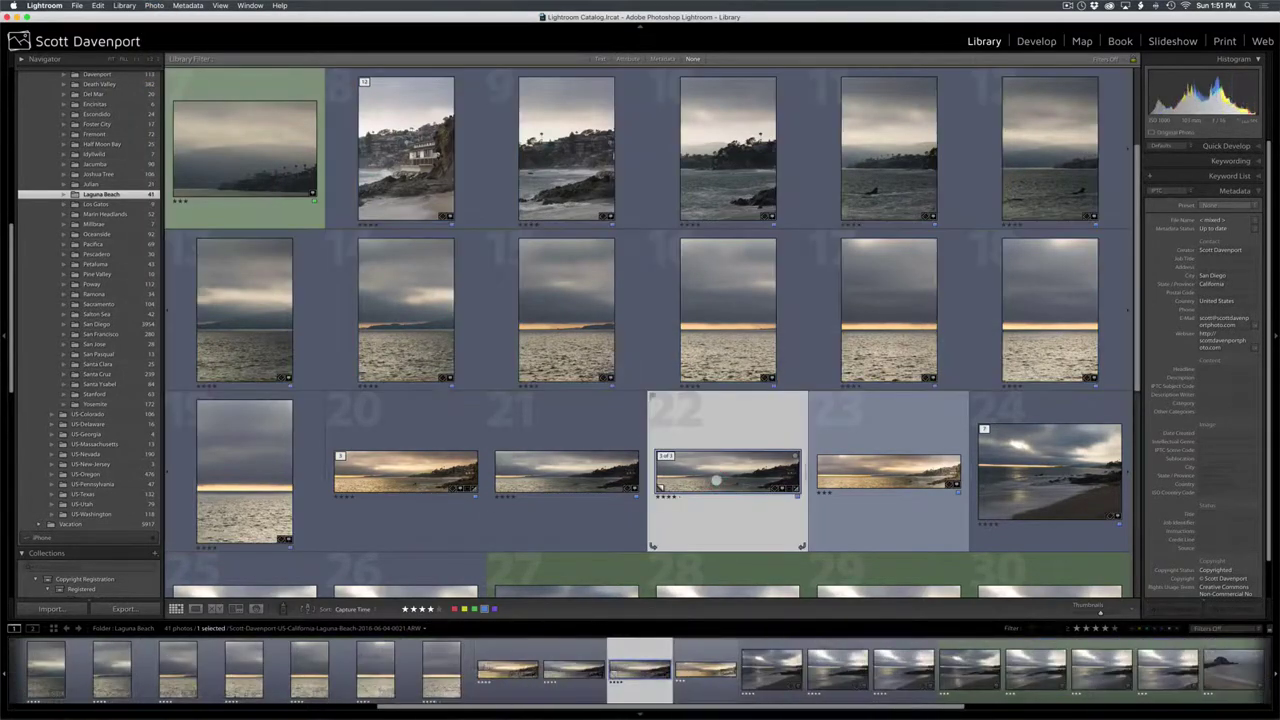
pyautogui.doubleClick(716, 481)
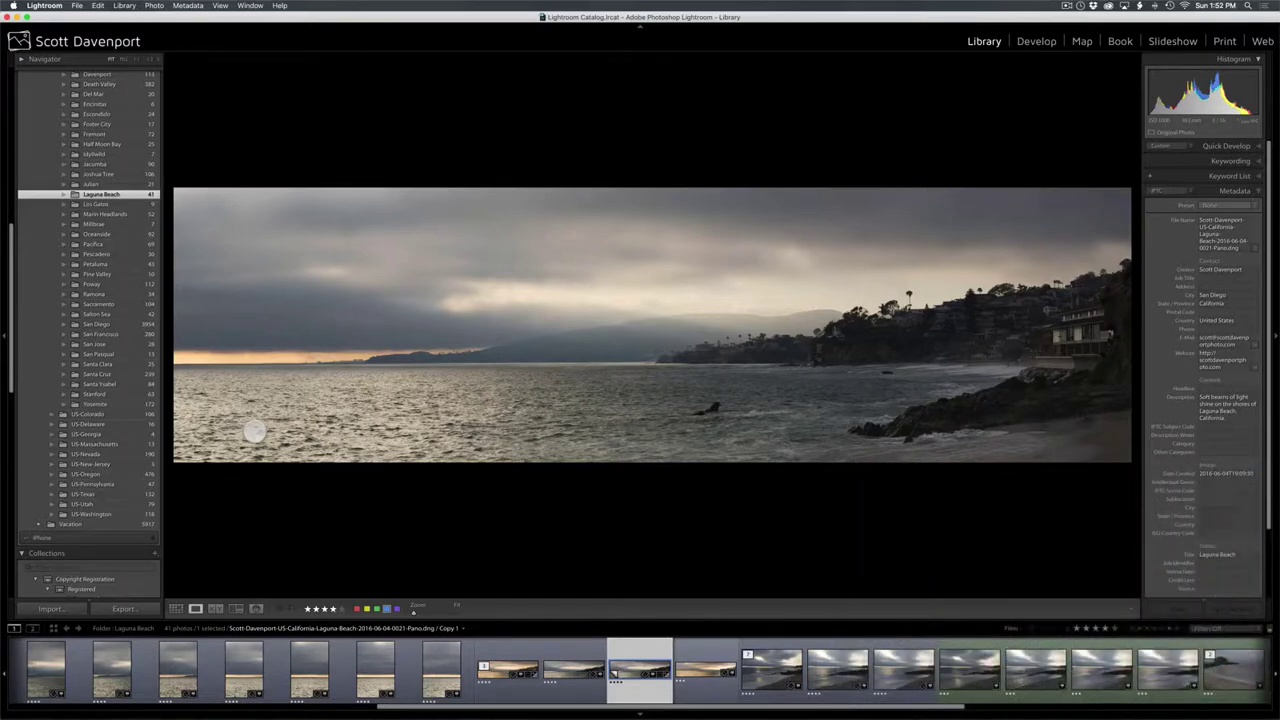
# View warmer panorama 23 full size, show its layered merge in Photoshop, then return to Grid
pyautogui.press('g')
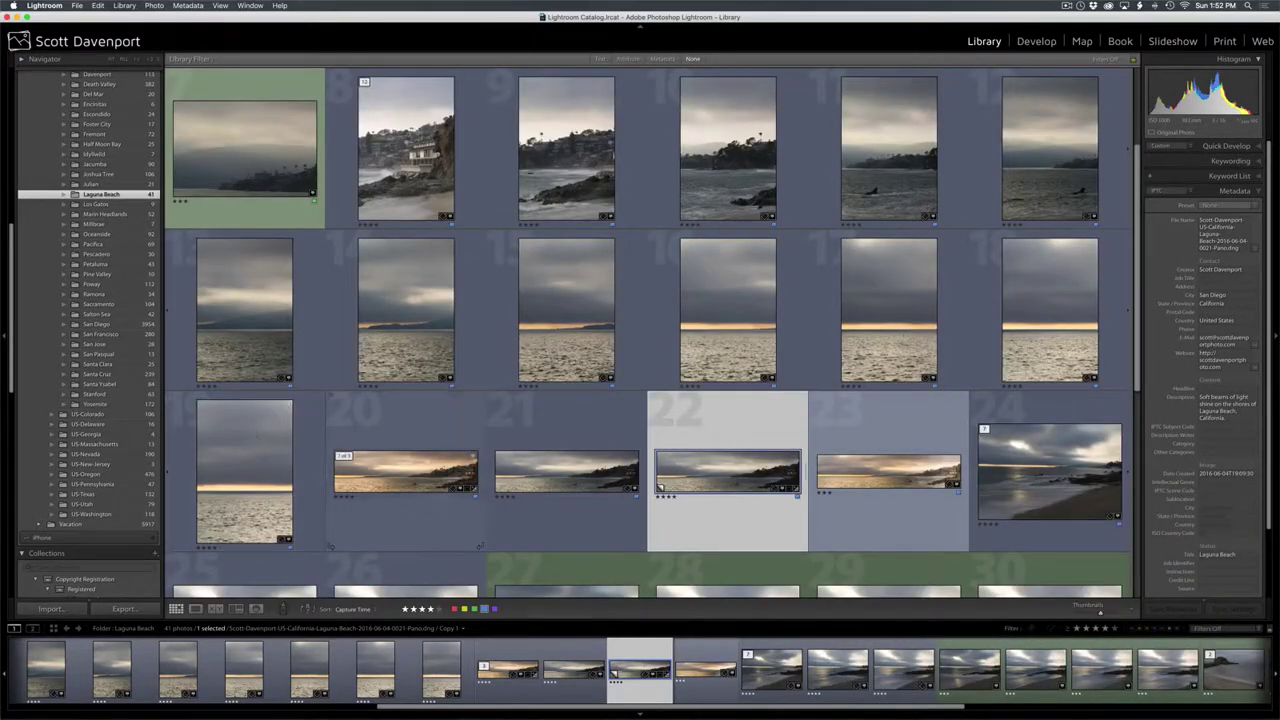
pyautogui.click(879, 464)
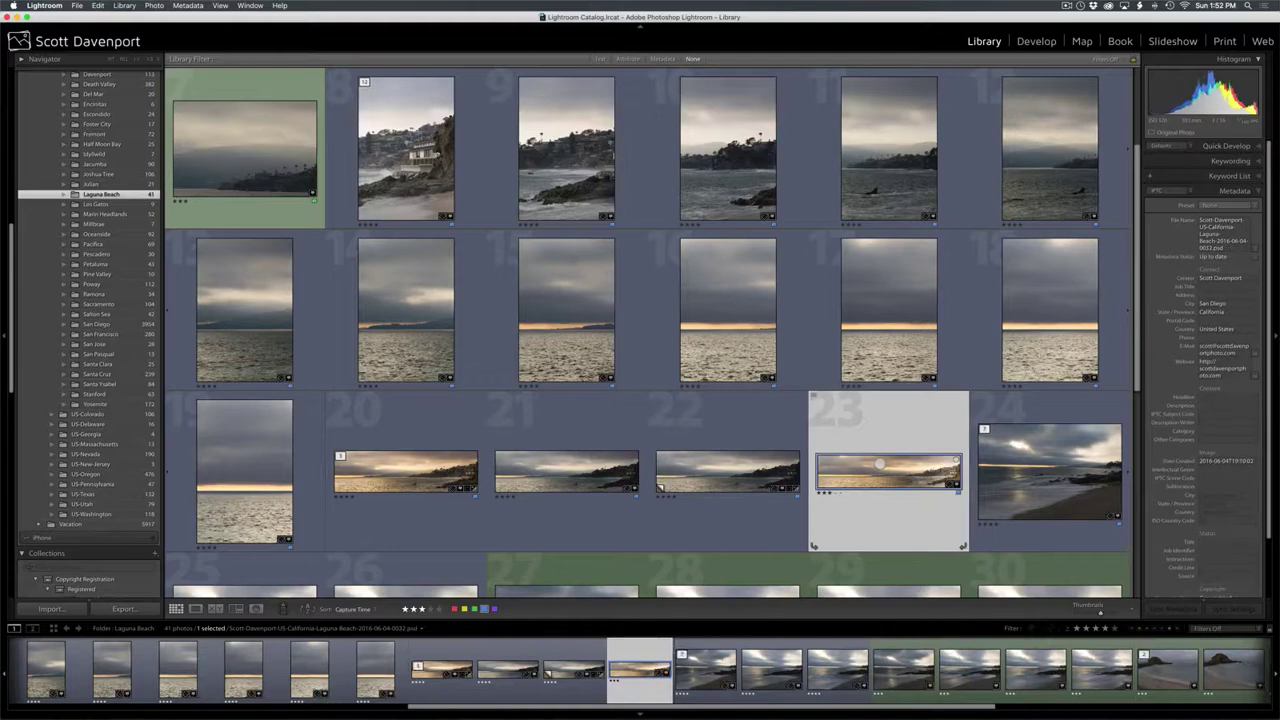
pyautogui.press('e')
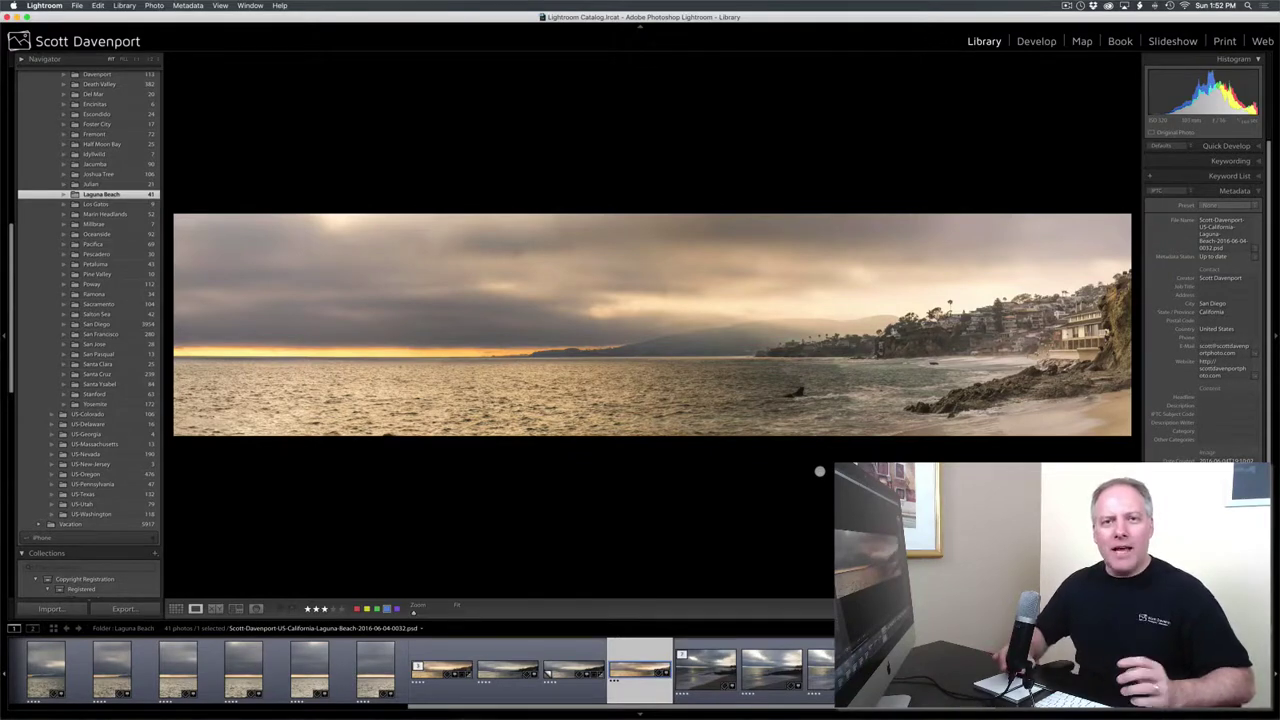
pyautogui.press('super+Tab')
pyautogui.press('super+Tab')
pyautogui.press('super+Tab')
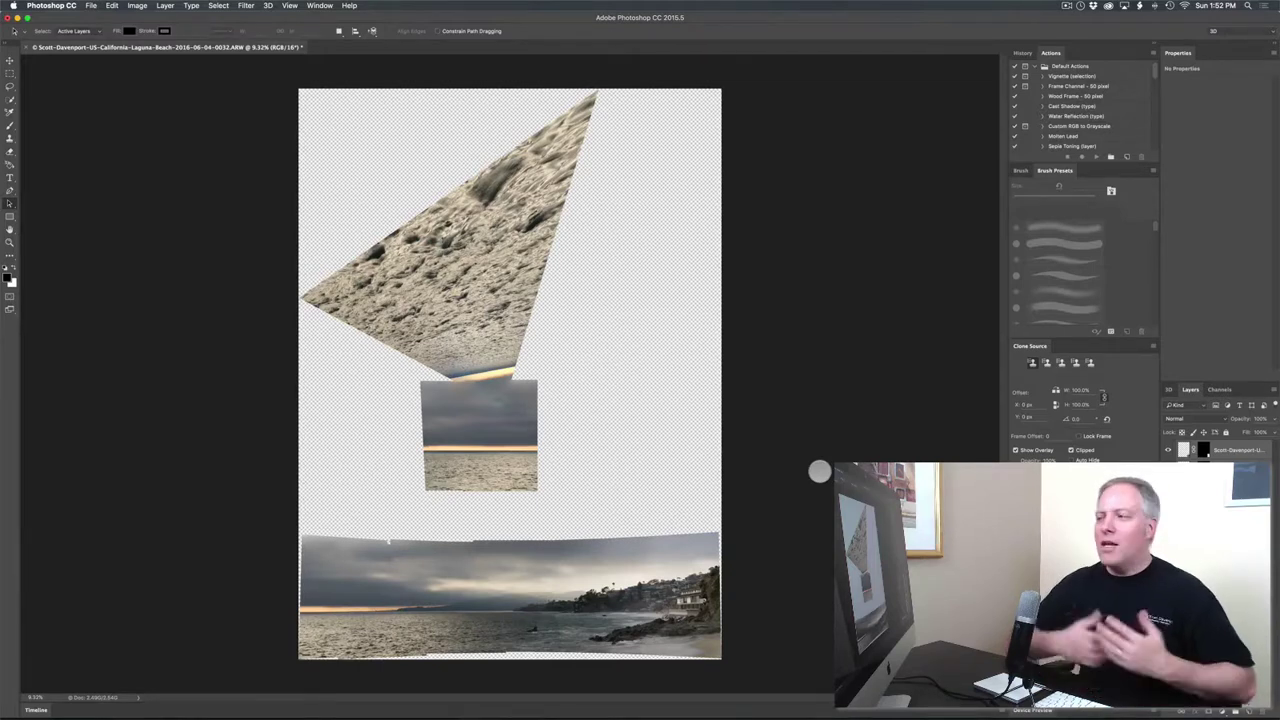
pyautogui.press('super+Tab')
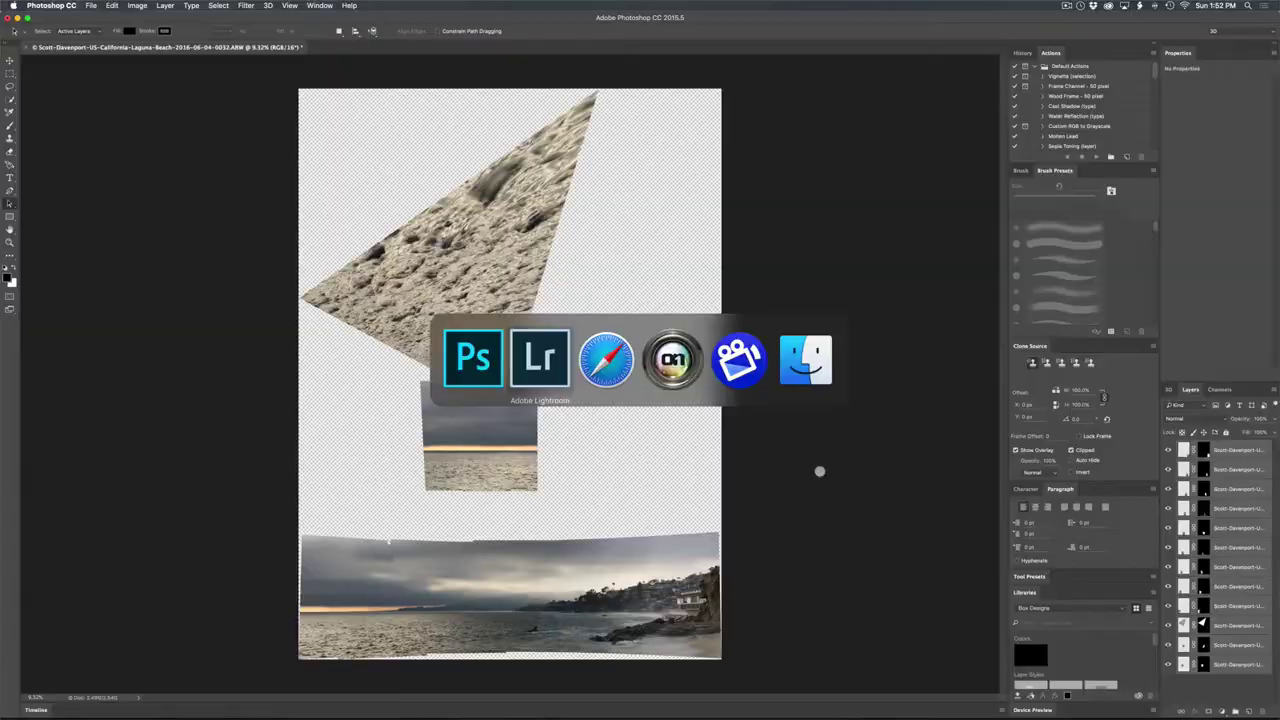
pyautogui.press('g')
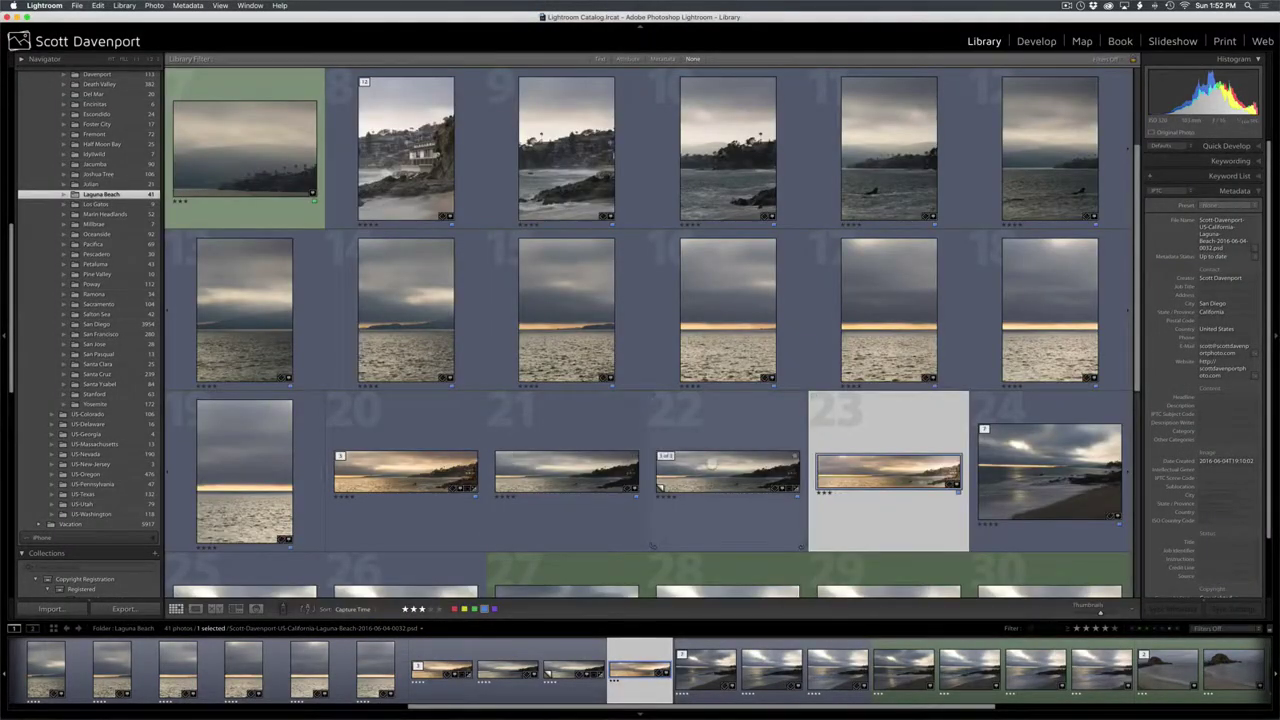
# Select panorama 22 with orange-sky photo 17 and send them to ON1 Photo 10 via Plug-in Extras
pyautogui.click(711, 464)
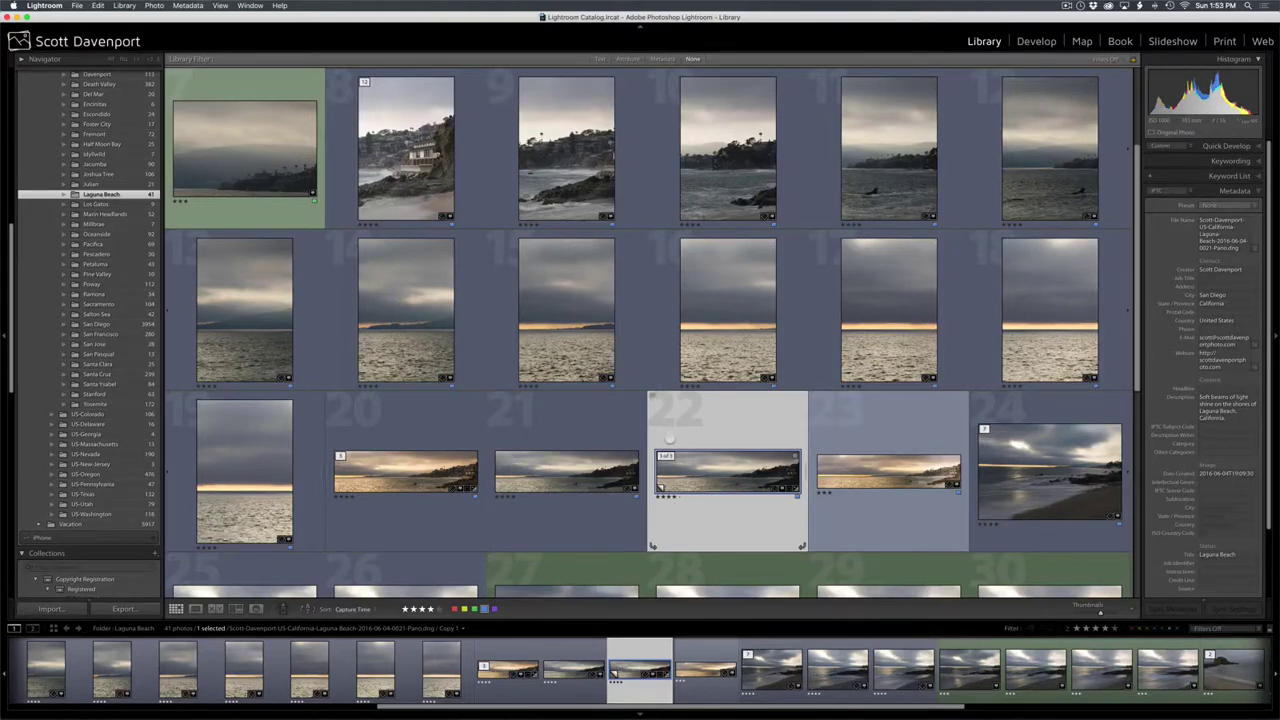
pyautogui.keyDown('super'); pyautogui.click(866, 318); pyautogui.keyUp('super')
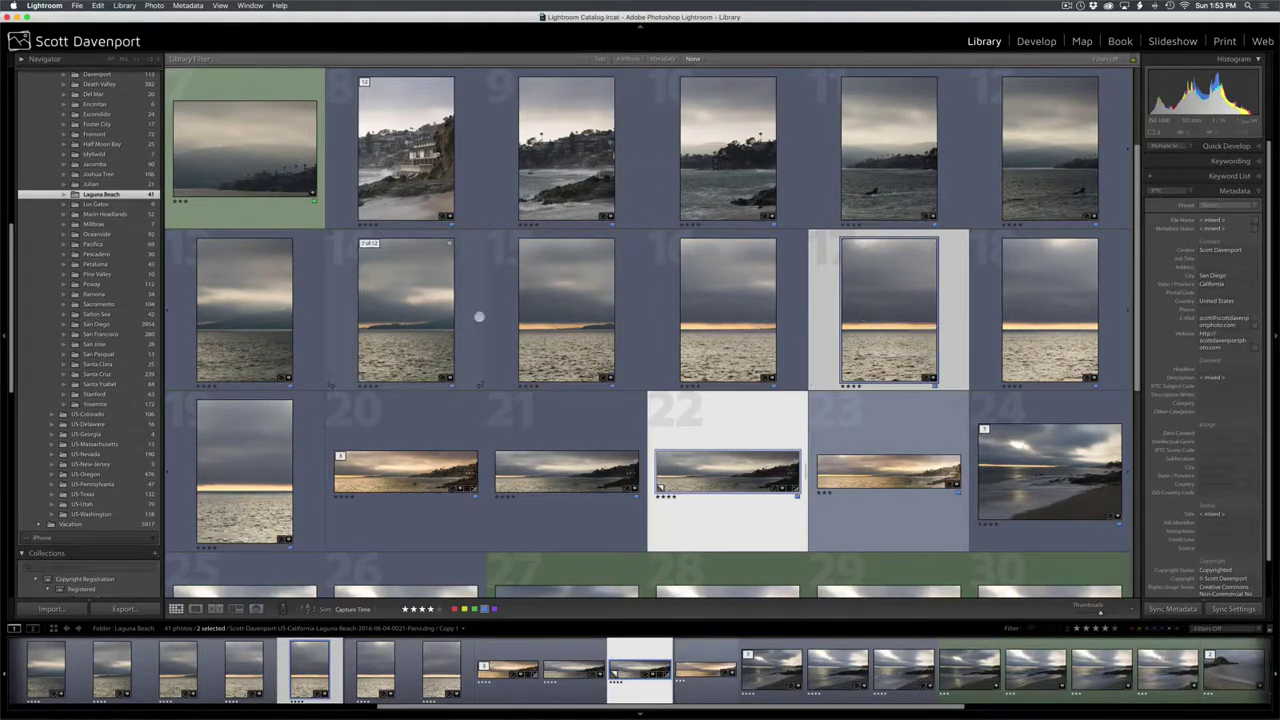
pyautogui.click(76, 5)
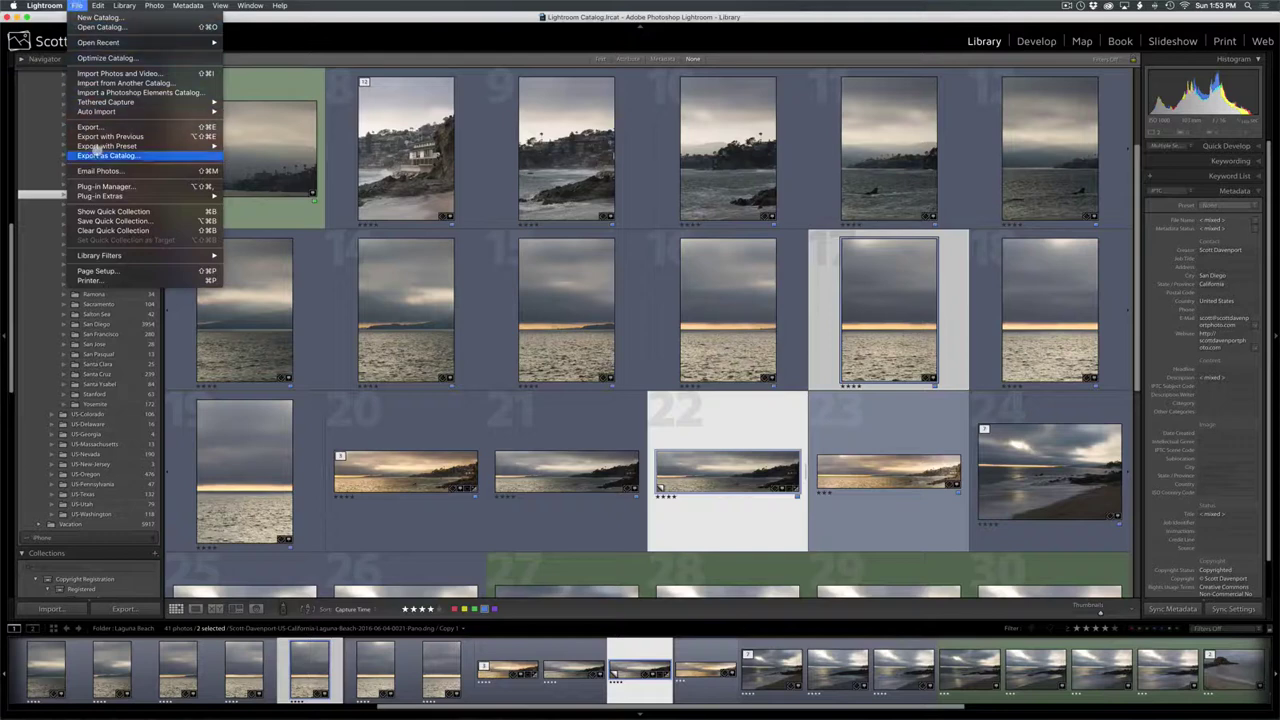
pyautogui.moveTo(147, 197)
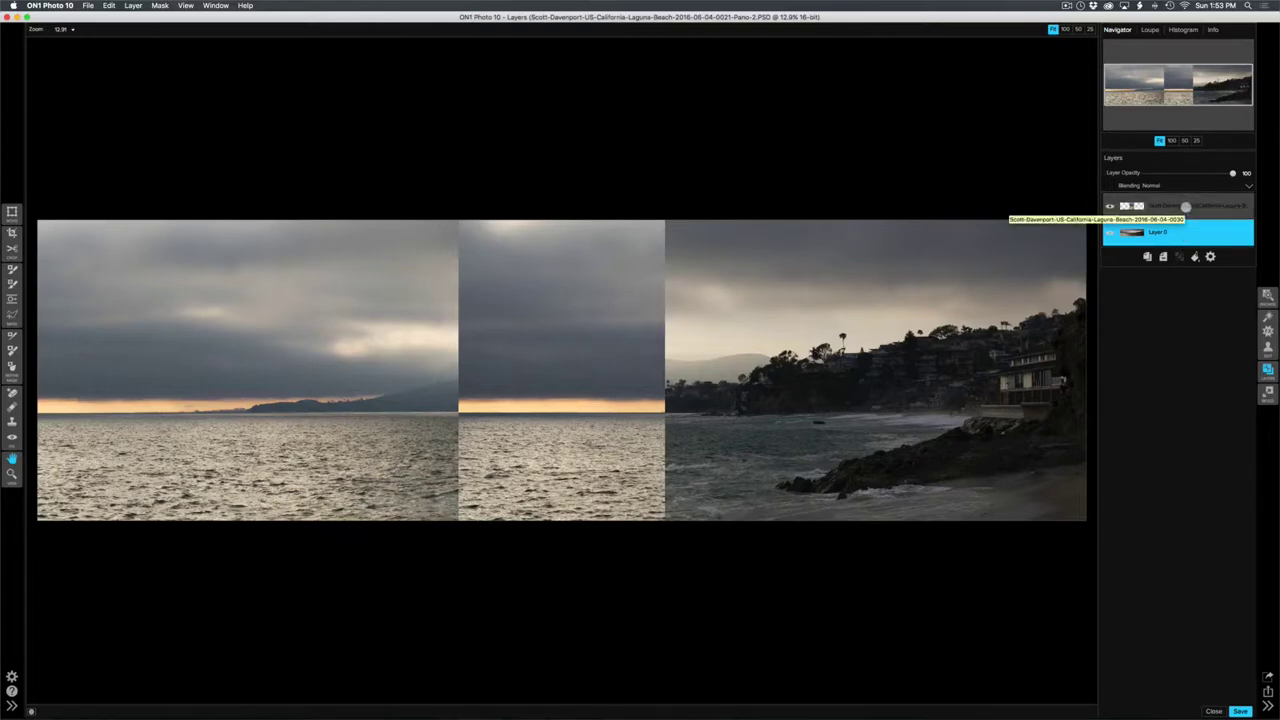
pyautogui.click(1110, 232)
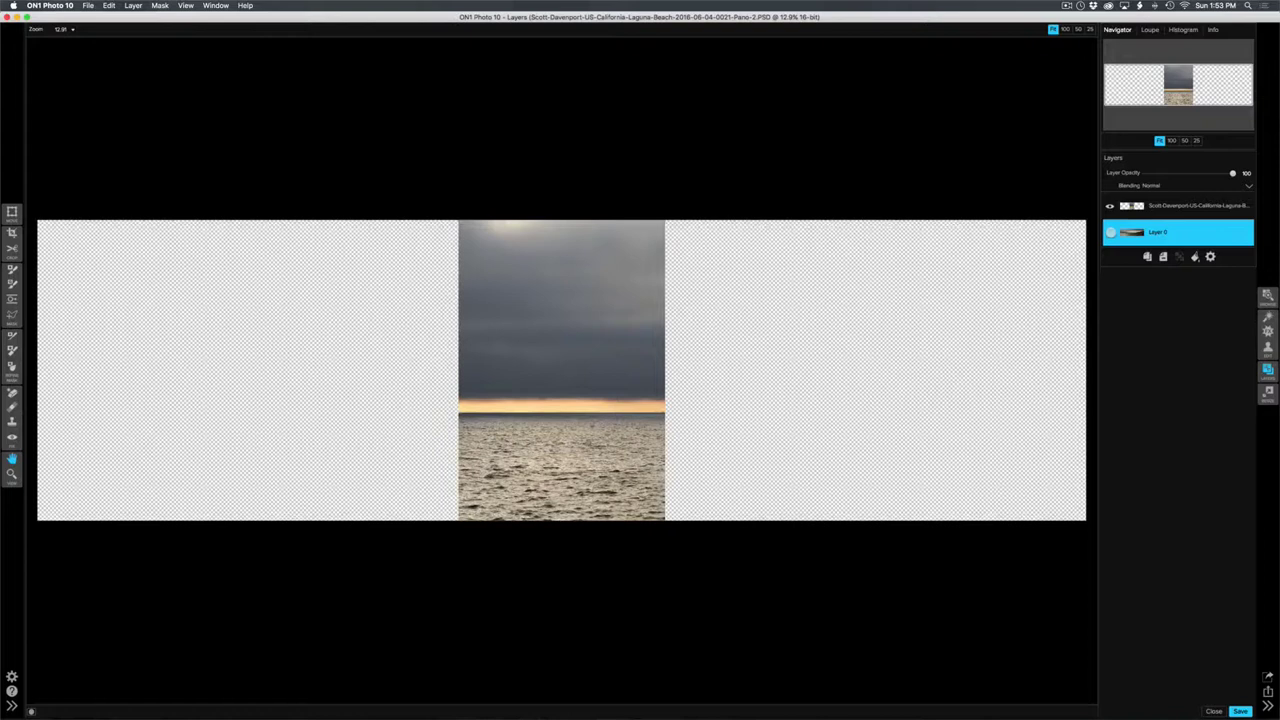
pyautogui.click(1110, 232)
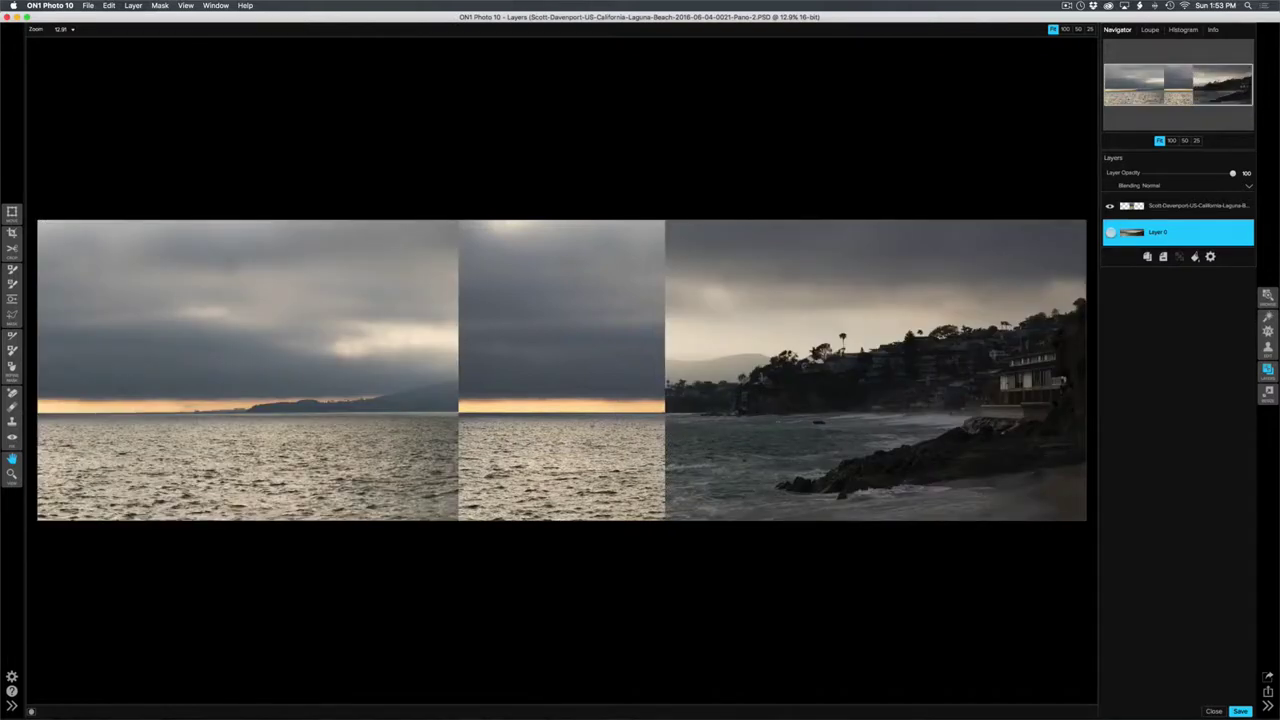
pyautogui.click(1160, 206)
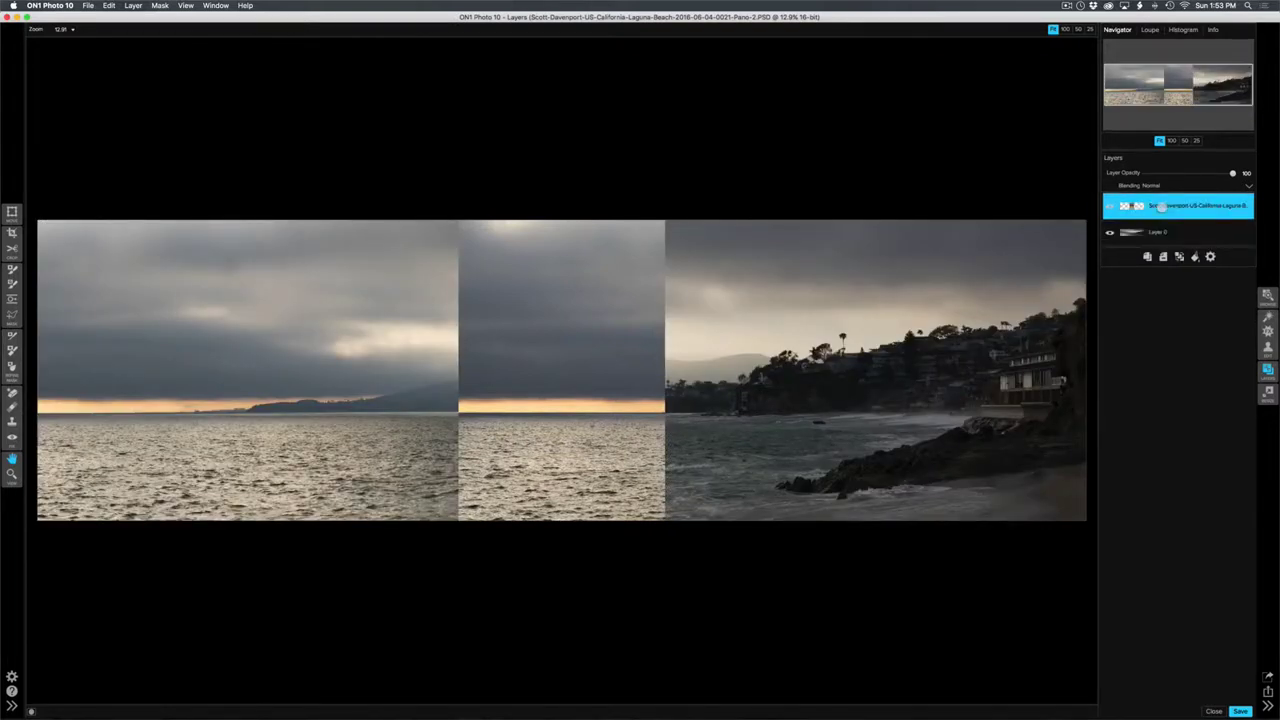
pyautogui.press('v')
pyautogui.moveTo(585, 335); pyautogui.dragTo(214, 337)
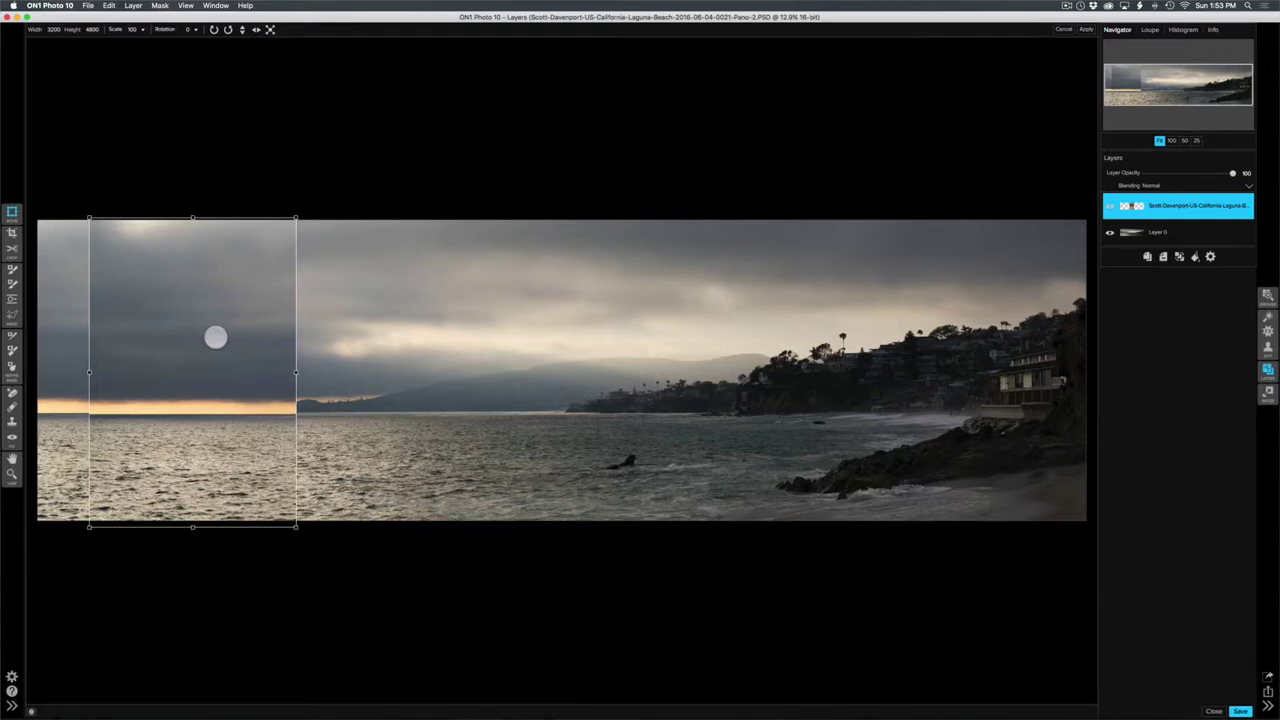
pyautogui.press('super+z')
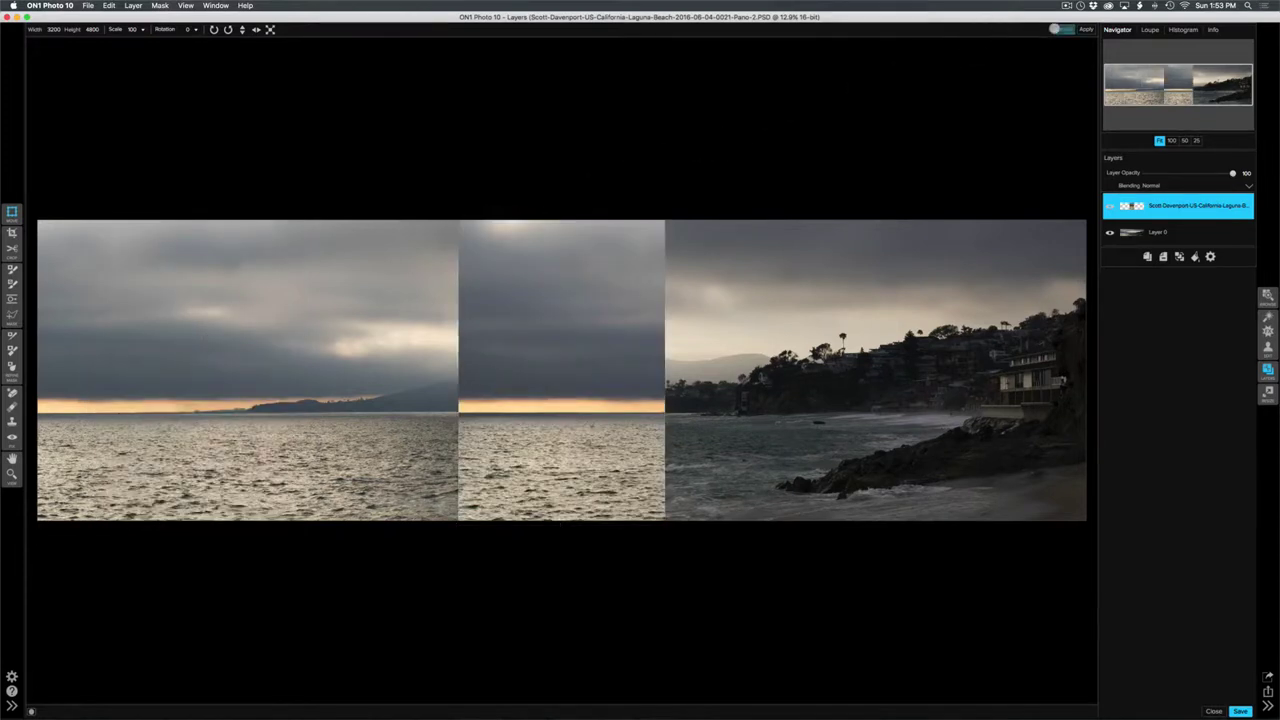
pyautogui.click(1058, 29)
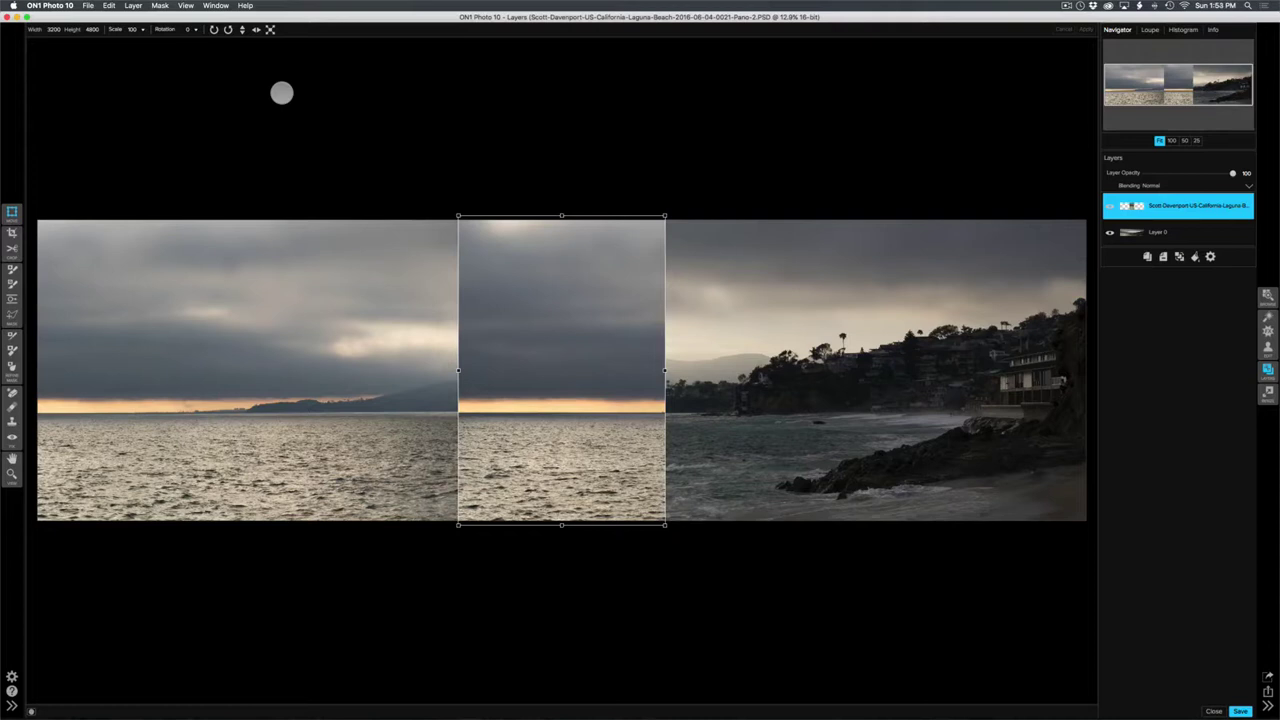
# Set the canvas width to 70 inches with Lock Proportions on and apply
pyautogui.click(166, 89)
pyautogui.click(107, 5)
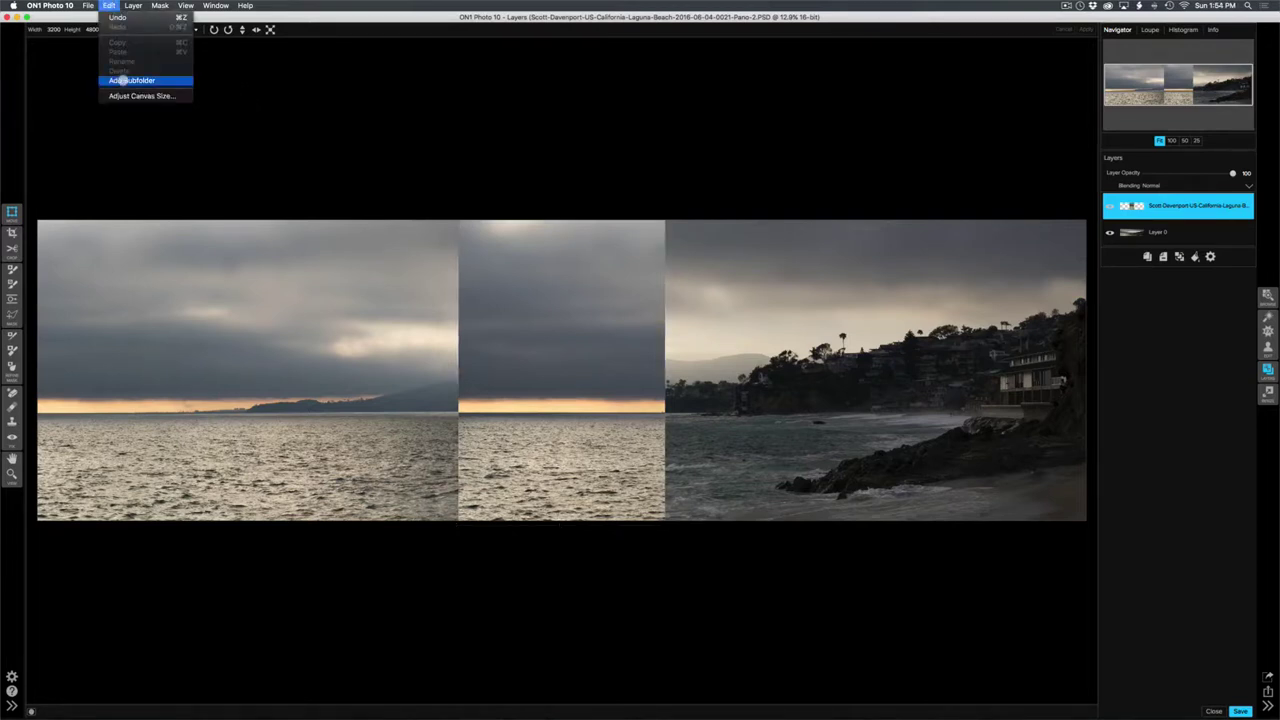
pyautogui.click(127, 96)
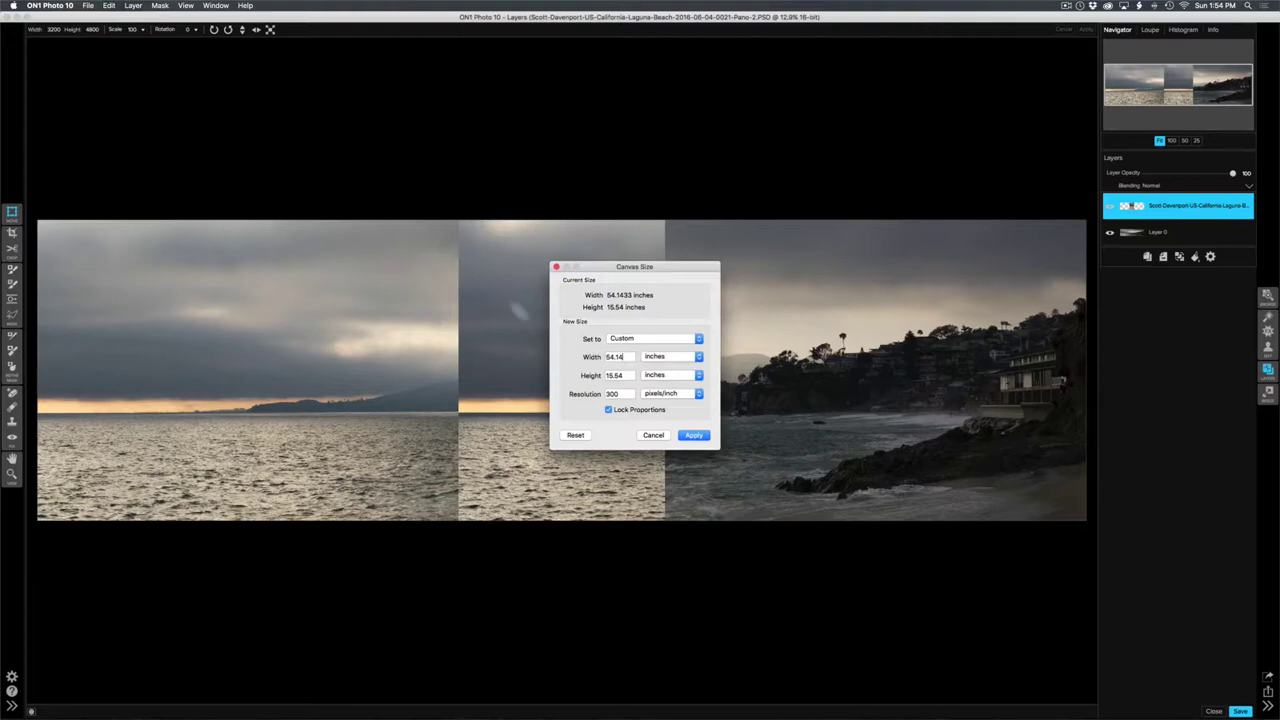
pyautogui.doubleClick(617, 356)
pyautogui.write('70')
pyautogui.press('Tab')
pyautogui.click(693, 435)
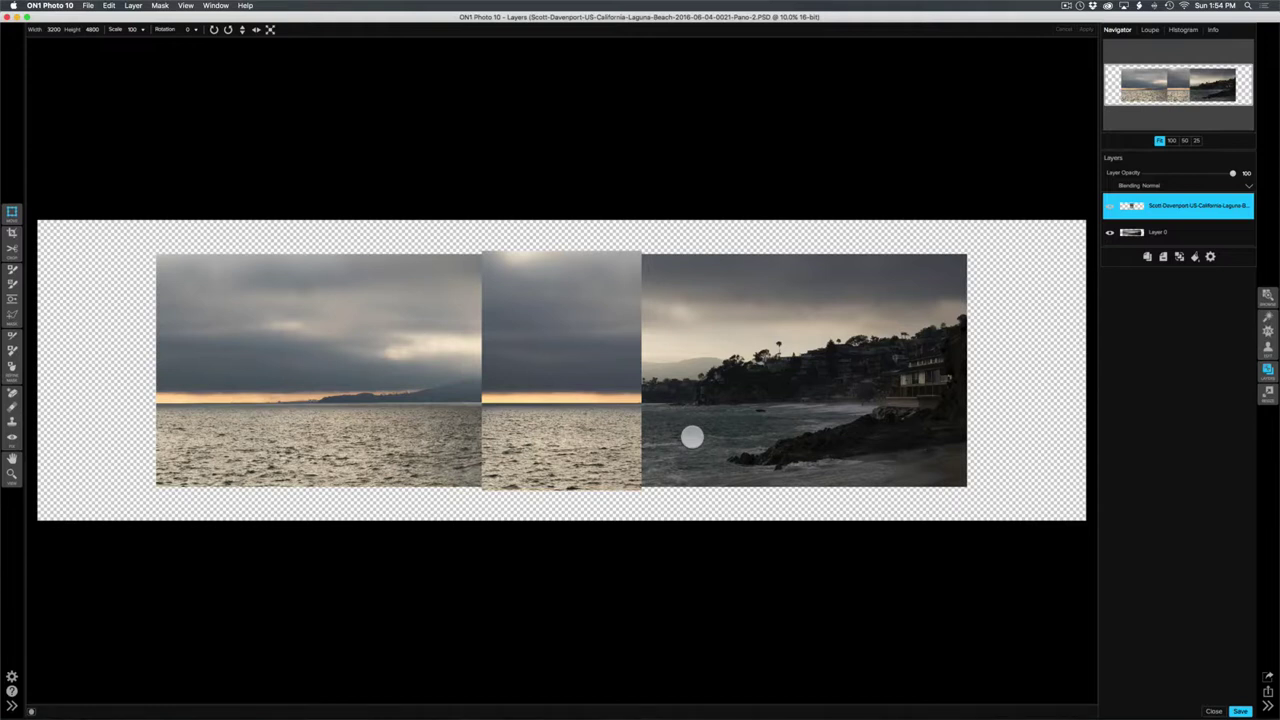
# Shift panorama Layer 0 rightward on the canvas, apply it, and reselect the orange-sky layer
pyautogui.click(1173, 233)
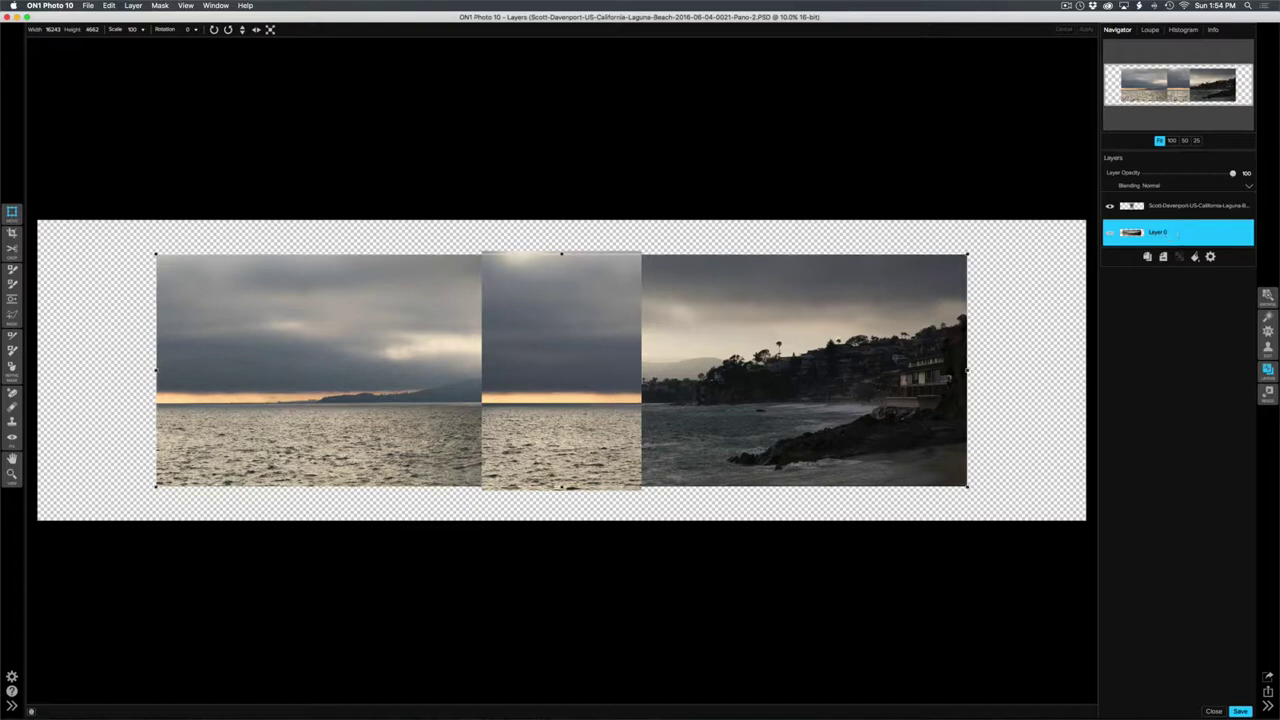
pyautogui.moveTo(825, 340); pyautogui.dragTo(941, 334)
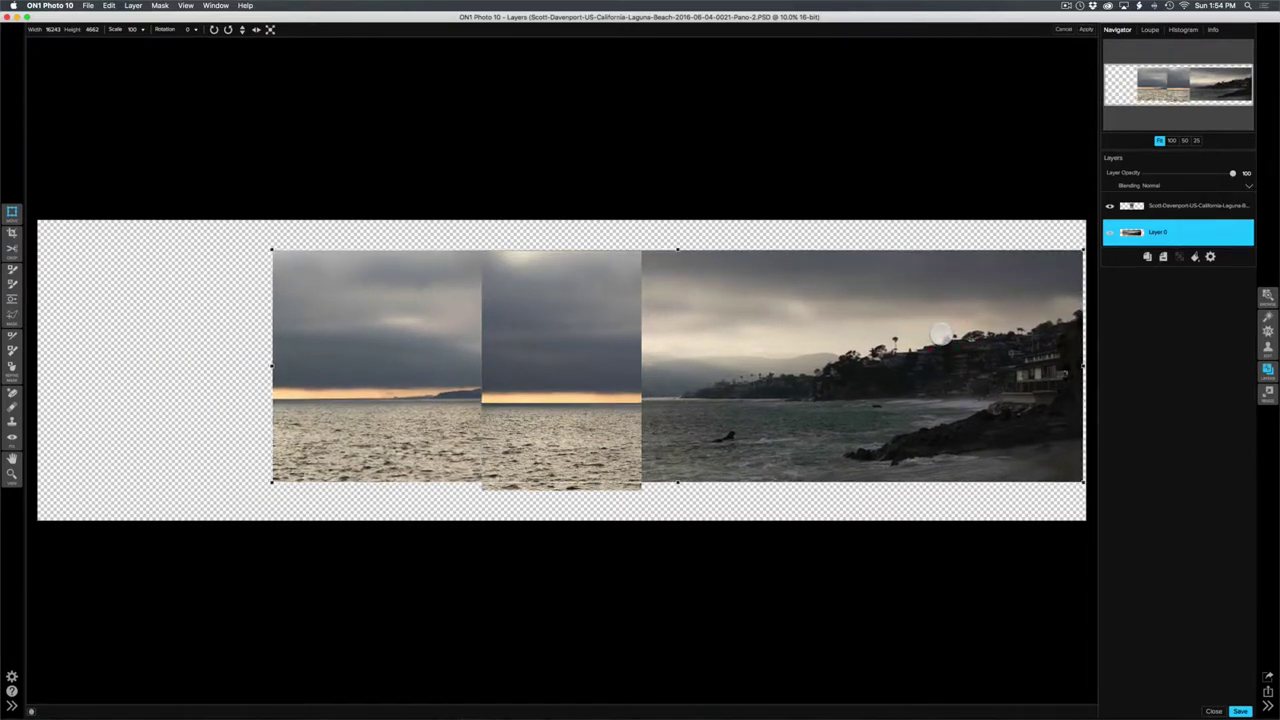
pyautogui.click(1086, 29)
pyautogui.click(1158, 205)
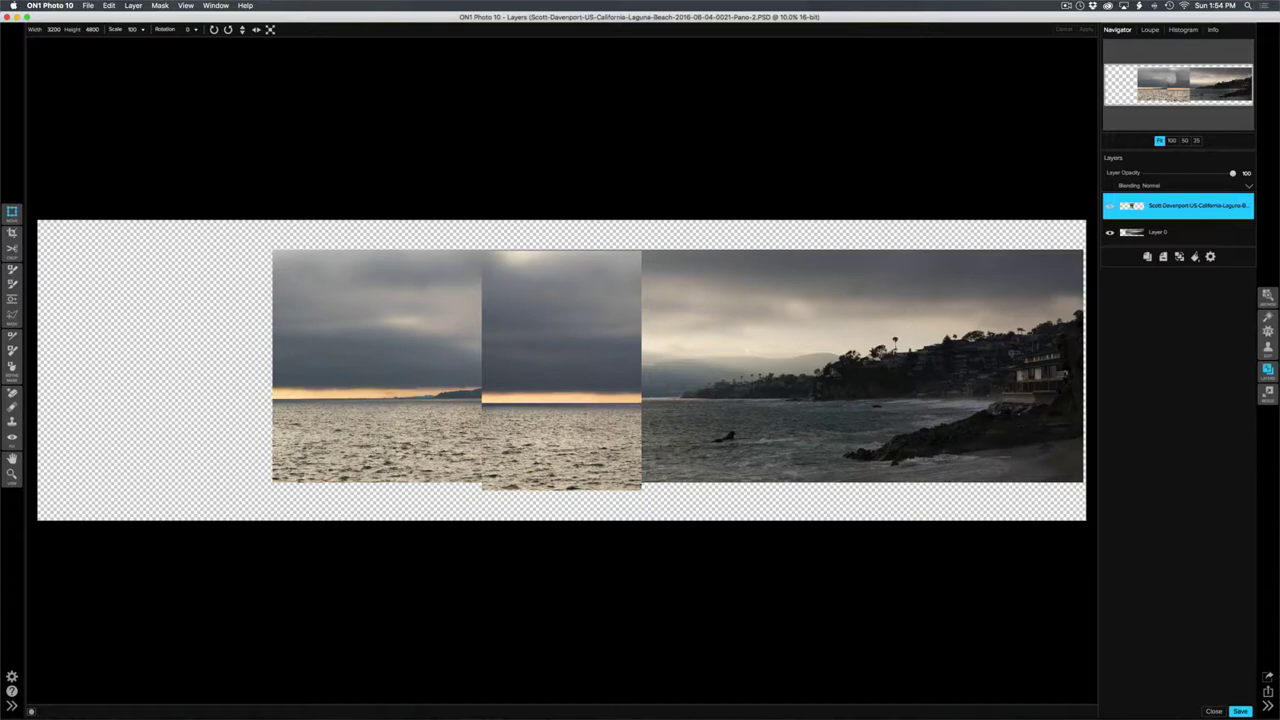
# With Loupe preview on, move the orange-sky frame to the panorama's left end, matching the horizon
pyautogui.click(1151, 30)
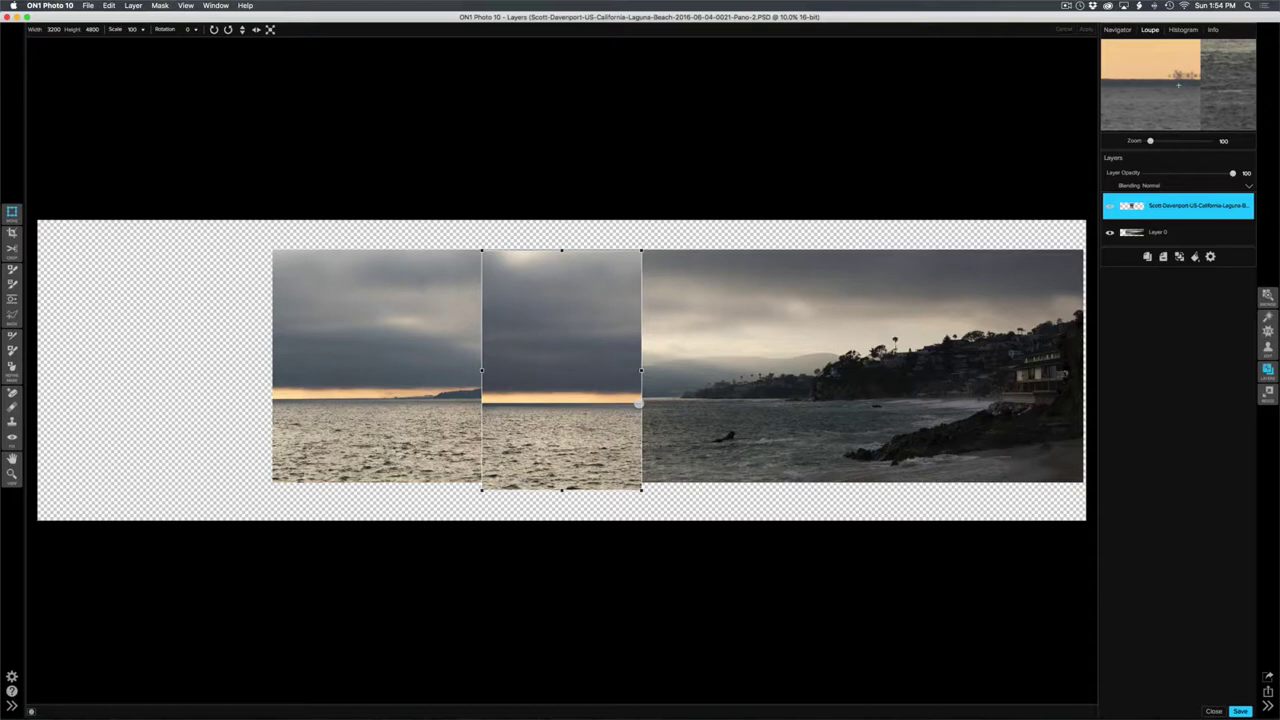
pyautogui.moveTo(638, 403); pyautogui.dragTo(345, 399)
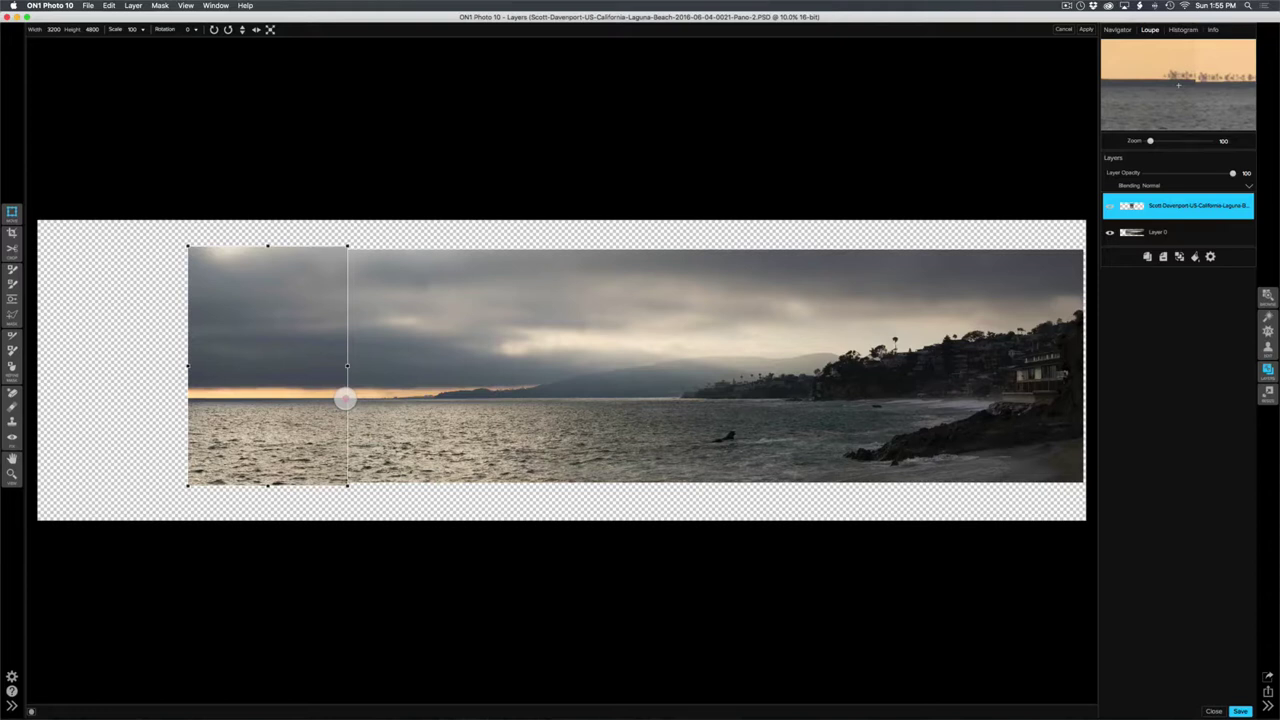
# Nudge the orange-sky frame one pixel right to refine its seam alignment
pyautogui.moveTo(344, 399); pyautogui.dragTo(345, 399)
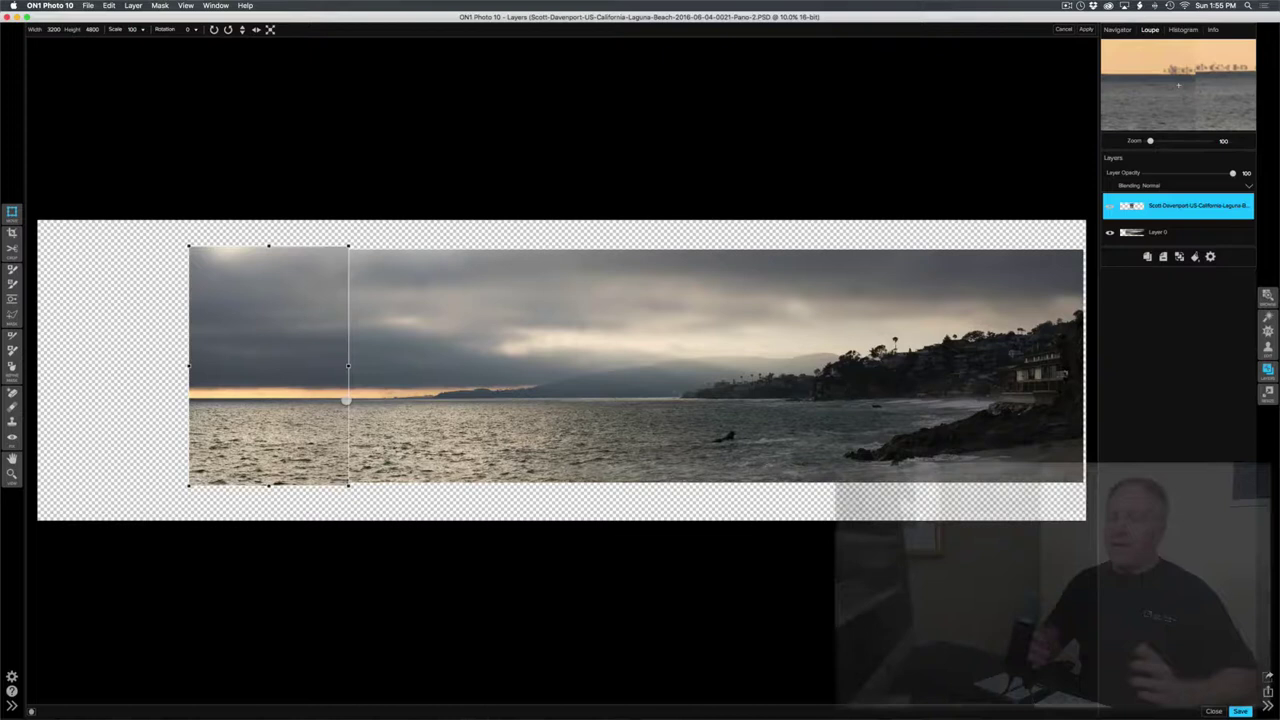